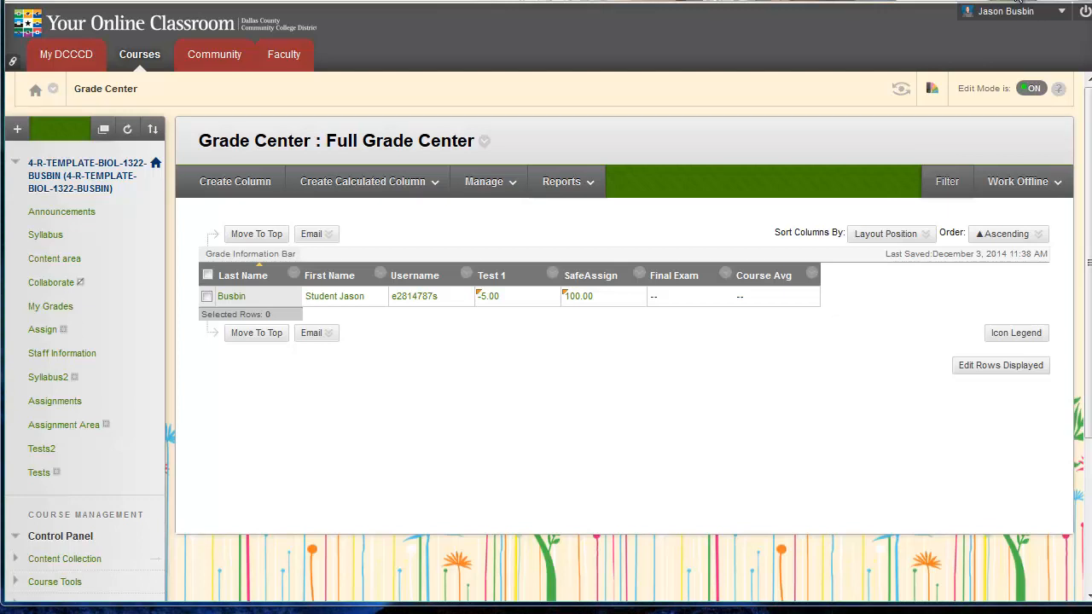
# - Start a new grade column in the Full Grade Center and name it "assignment"
pyautogui.click(252, 183)
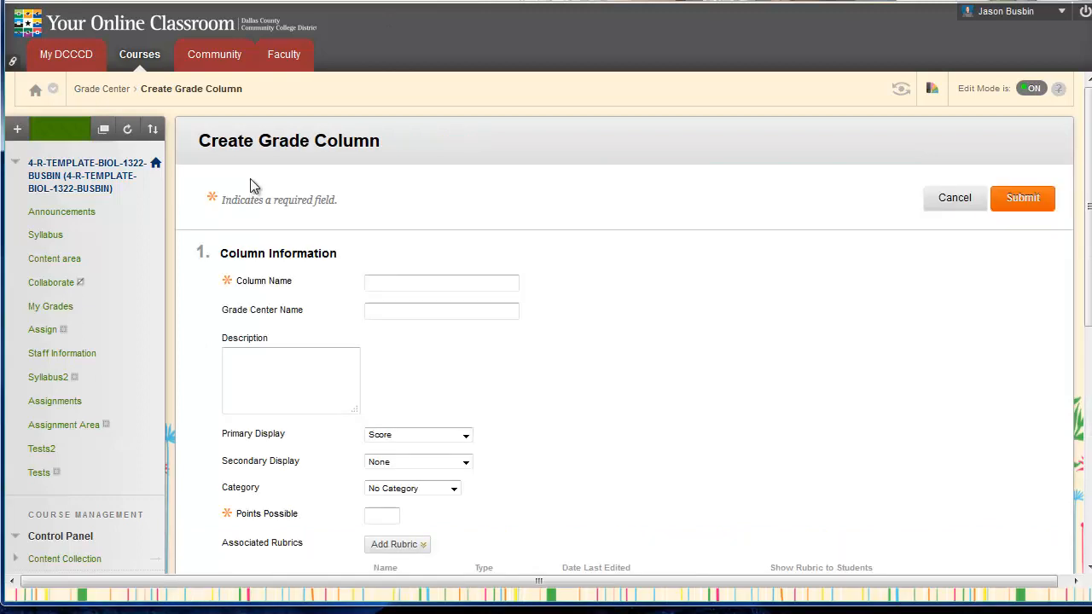
pyautogui.scroll(-2, 396, 167)
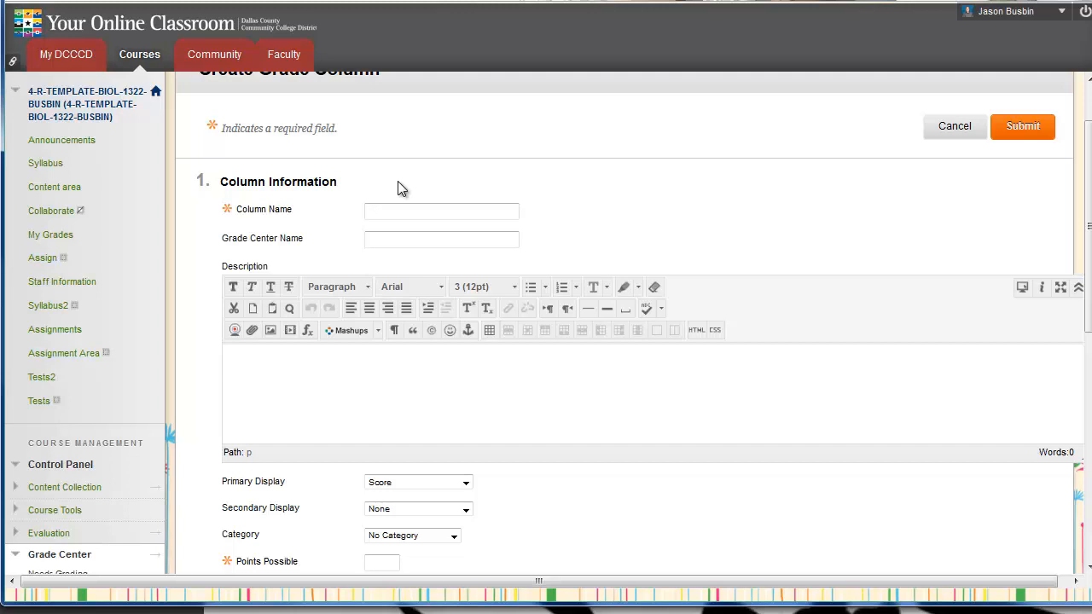
pyautogui.write('assignment')
pyautogui.scroll(-3, 519, 180)
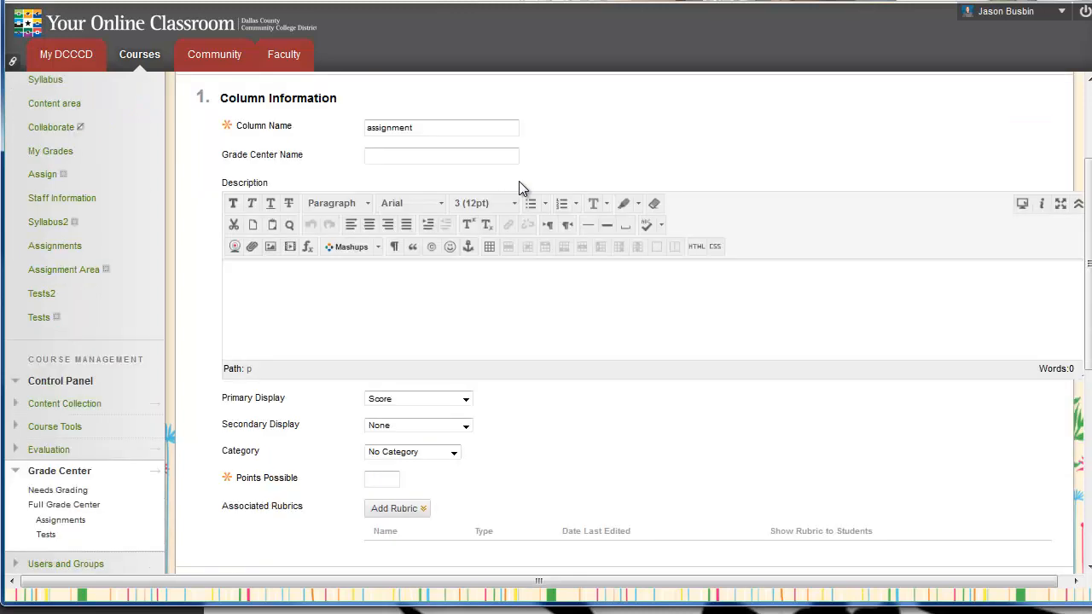
pyautogui.scroll(2, 422, 123)
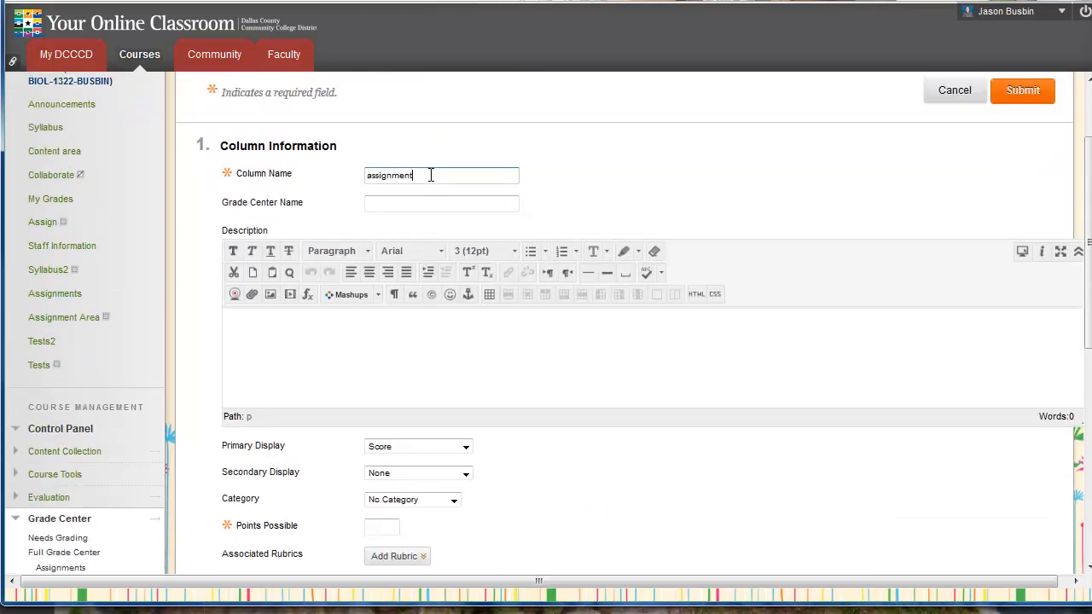
pyautogui.moveTo(433, 174); pyautogui.dragTo(352, 166)
pyautogui.click(239, 203)
# - Set the new grade column's points possible to 100
pyautogui.scroll(-3, 378, 214)
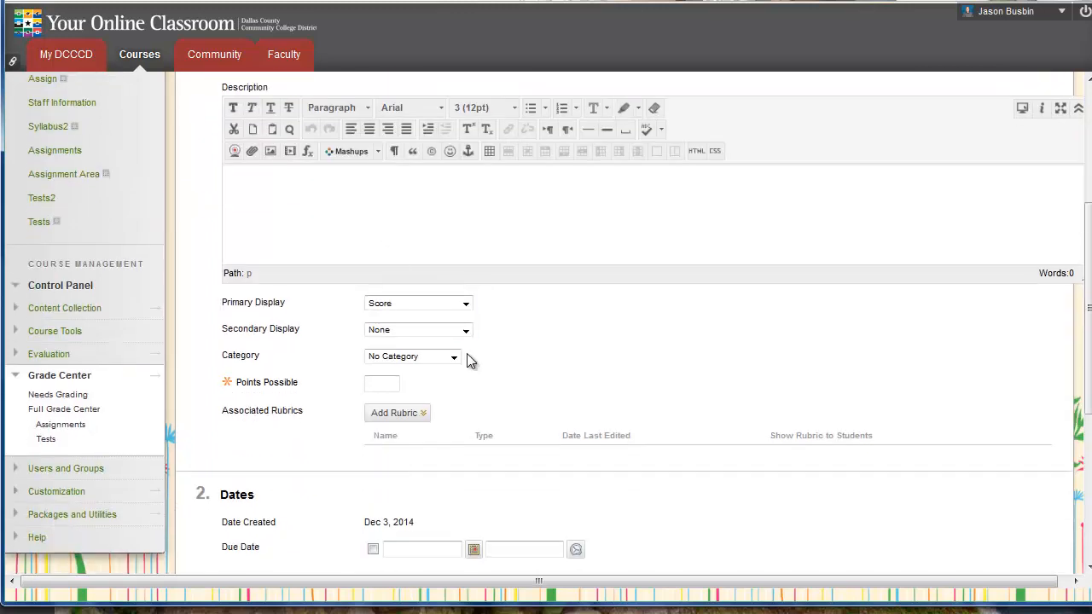
pyautogui.click(391, 383)
pyautogui.write('100')
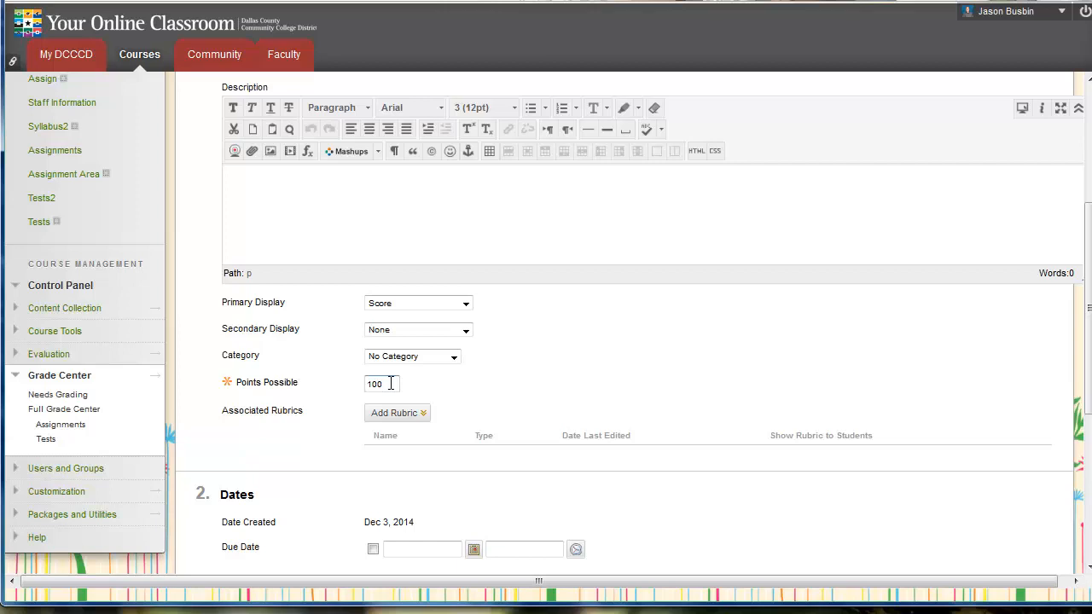
pyautogui.moveTo(390, 383); pyautogui.dragTo(350, 402)
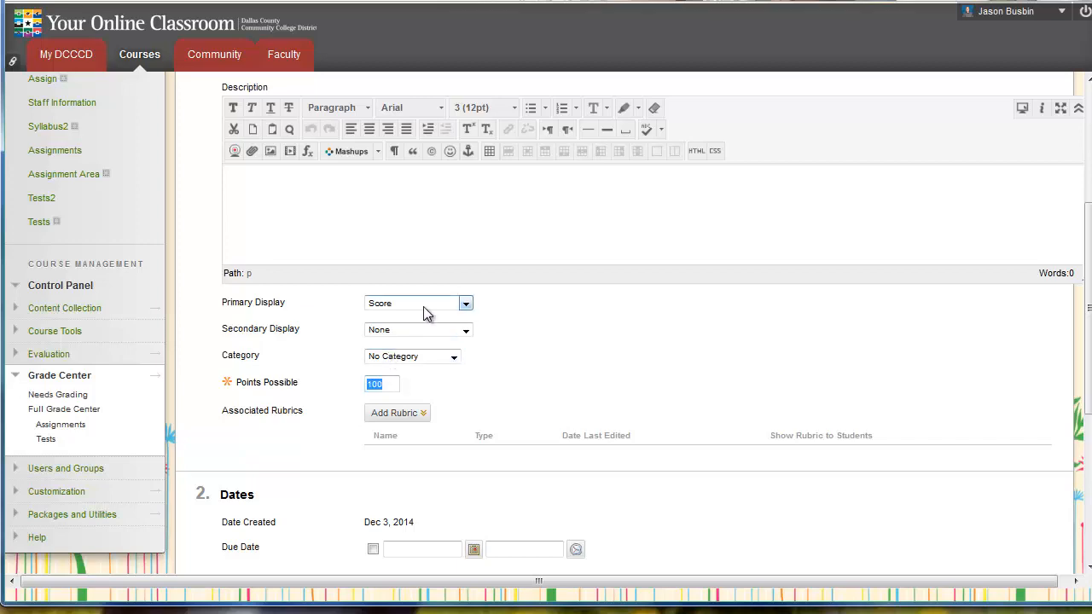
pyautogui.click(582, 359)
# - Review the settings of the "assignment" column and submit it to the Grade Center
pyautogui.scroll(4, 582, 359)
pyautogui.scroll(-4, 583, 359)
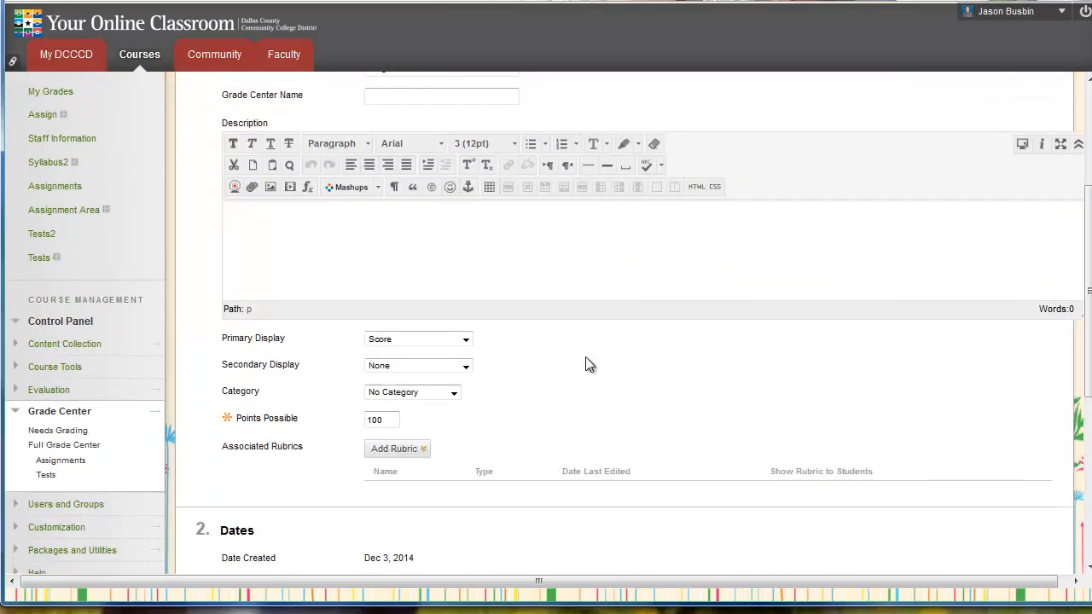
pyautogui.scroll(-4, 585, 365)
pyautogui.scroll(2, 585, 365)
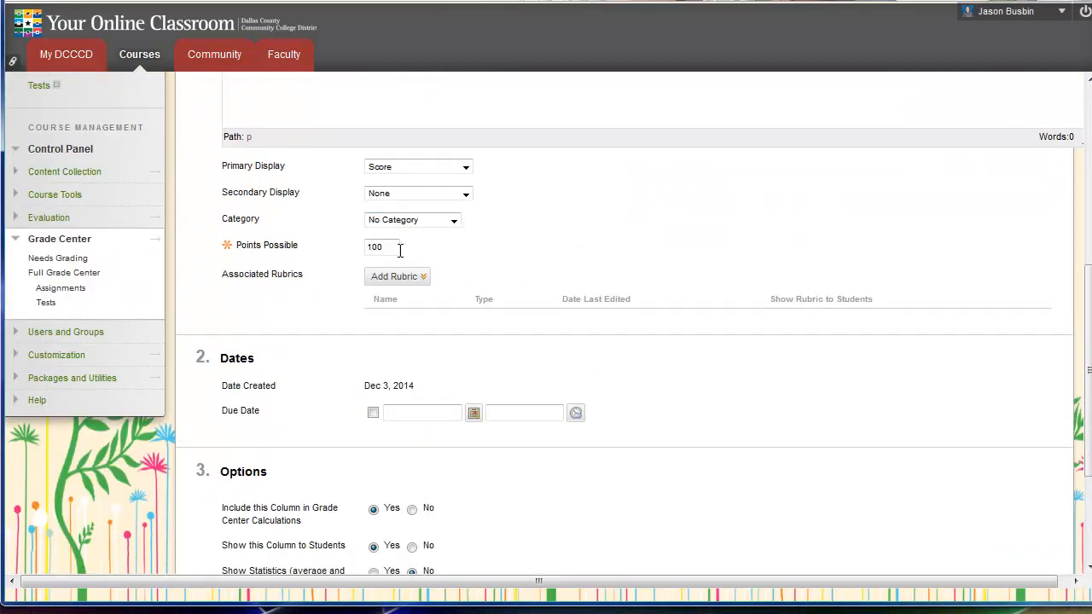
pyautogui.scroll(1, 532, 305)
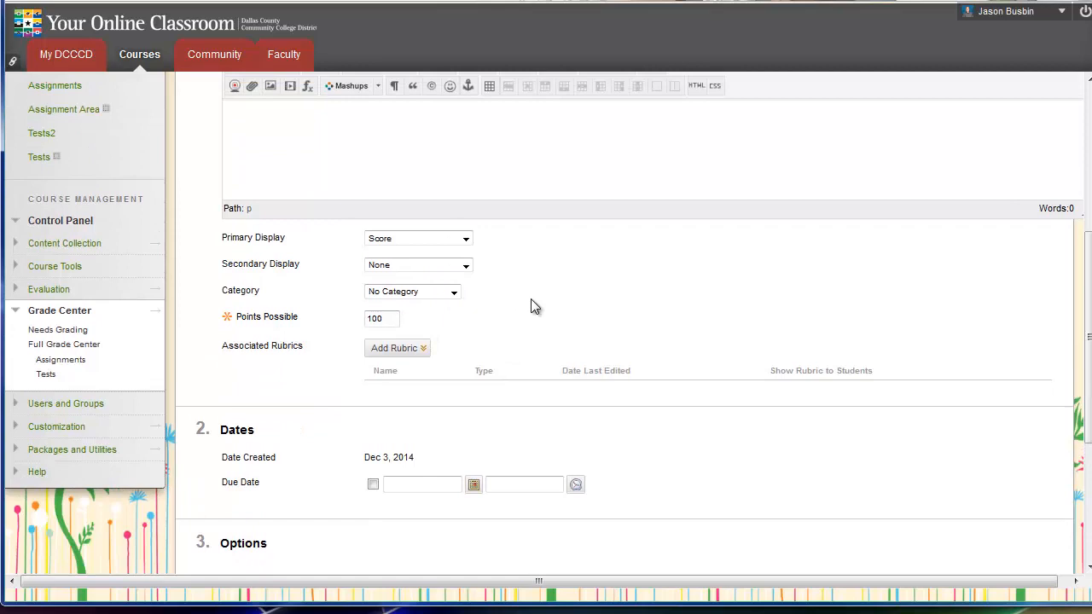
pyautogui.scroll(1, 452, 328)
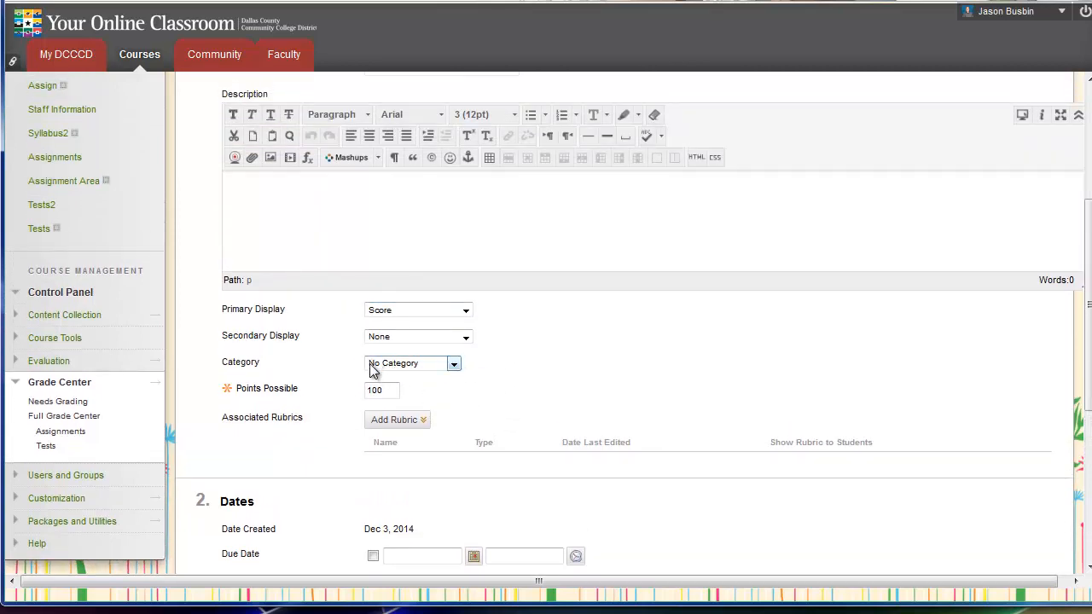
pyautogui.scroll(2, 626, 383)
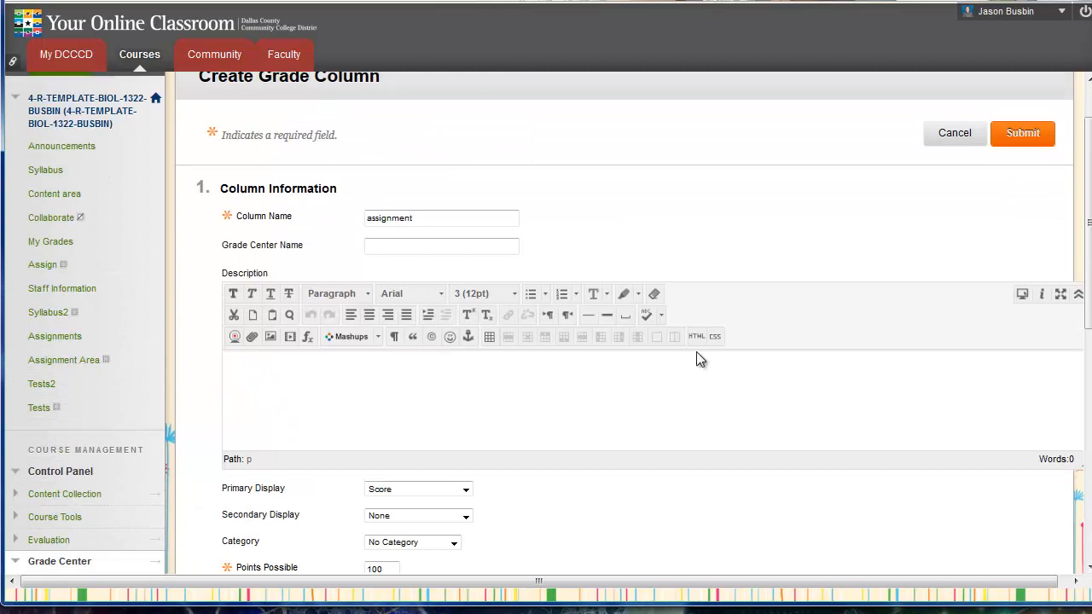
pyautogui.click(1028, 135)
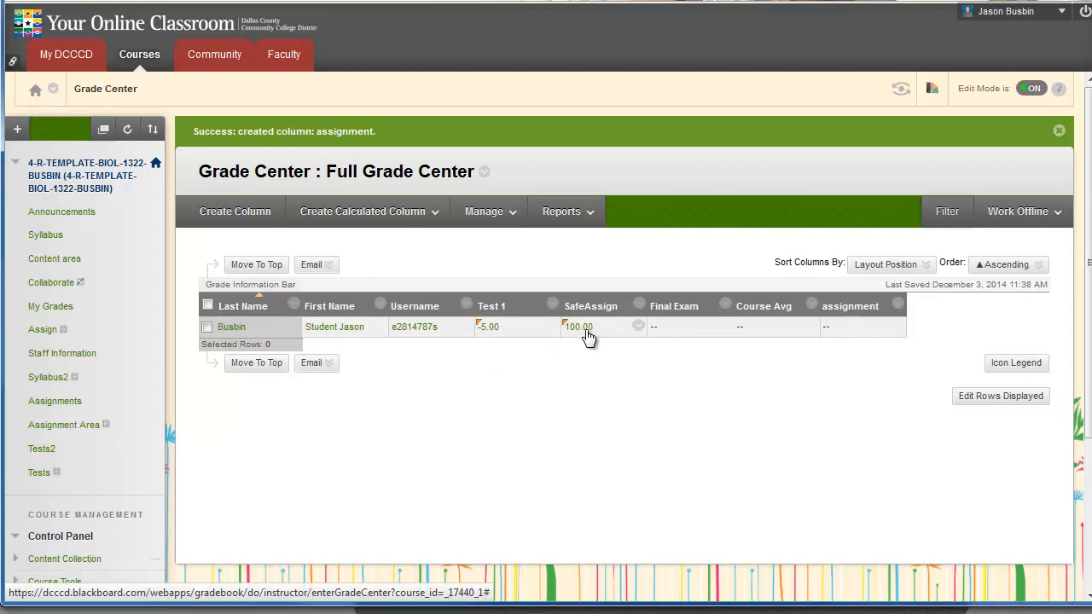
# - Enter a grade of 100 for the student in the "assignment" column
pyautogui.click(831, 333)
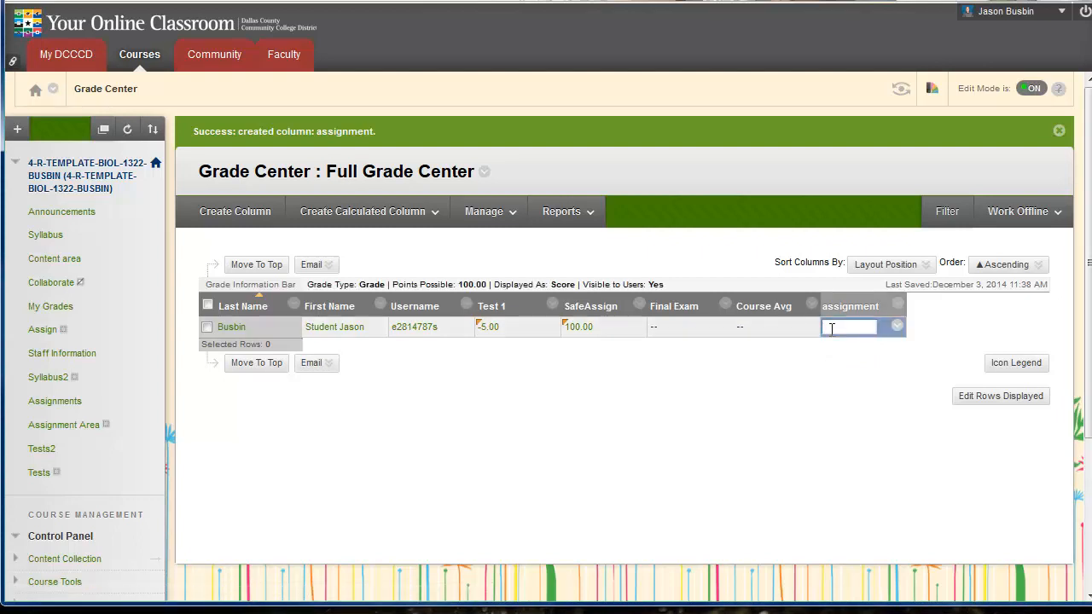
pyautogui.write('100')
pyautogui.press('Return')
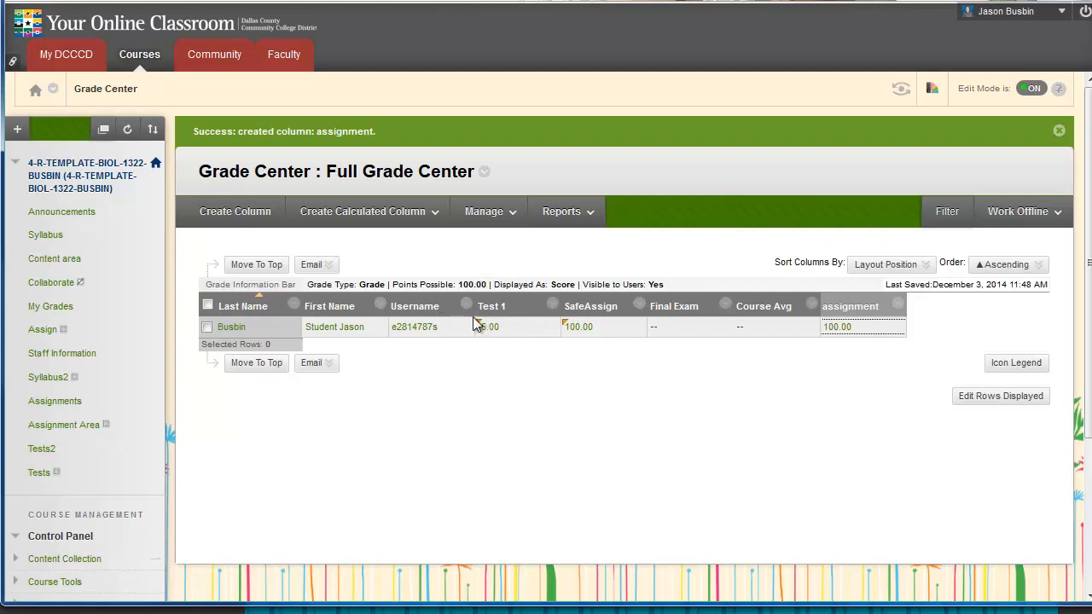
# - Start a new weighted calculated column and name it "Course Avg"
pyautogui.click(399, 215)
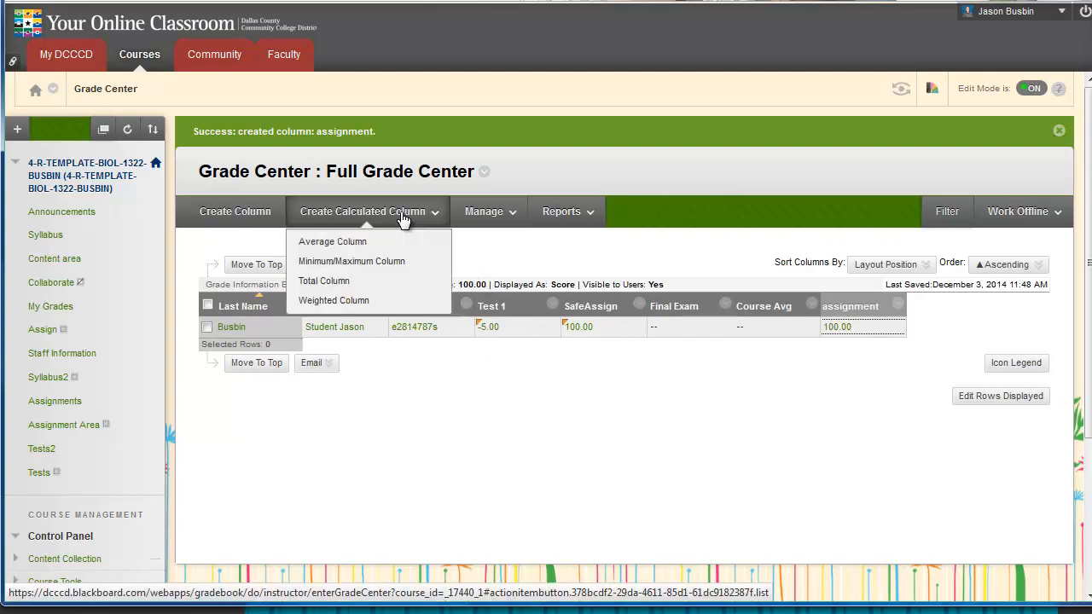
pyautogui.click(334, 300)
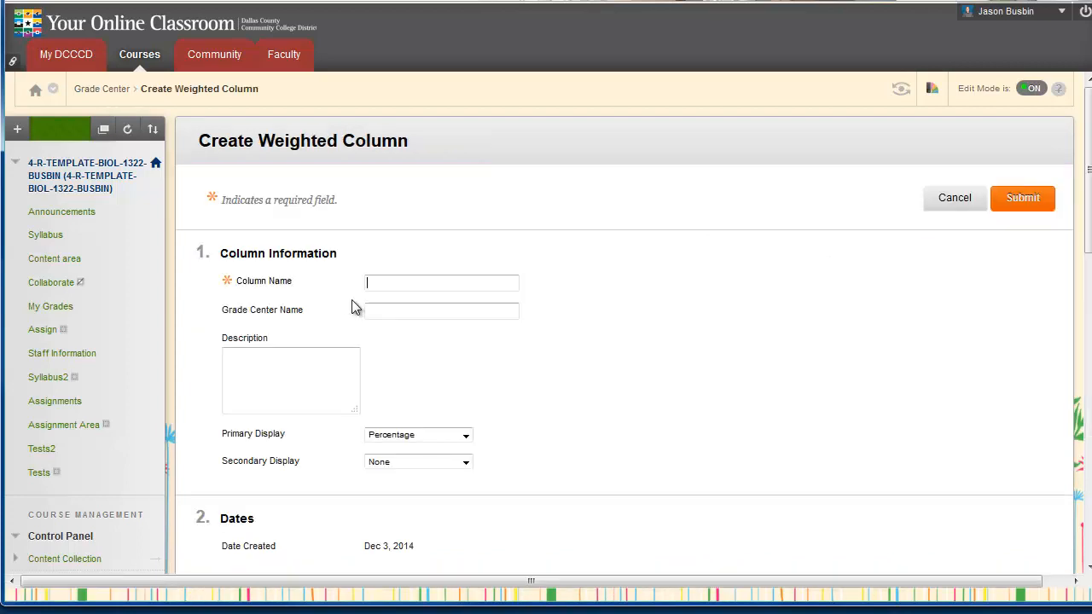
pyautogui.click(413, 287)
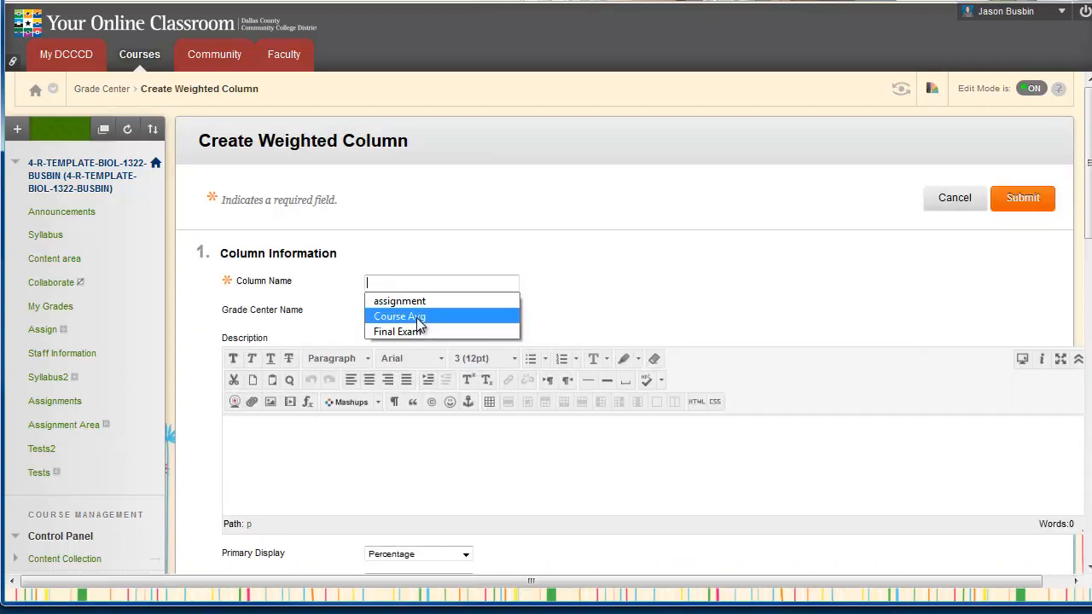
pyautogui.click(417, 317)
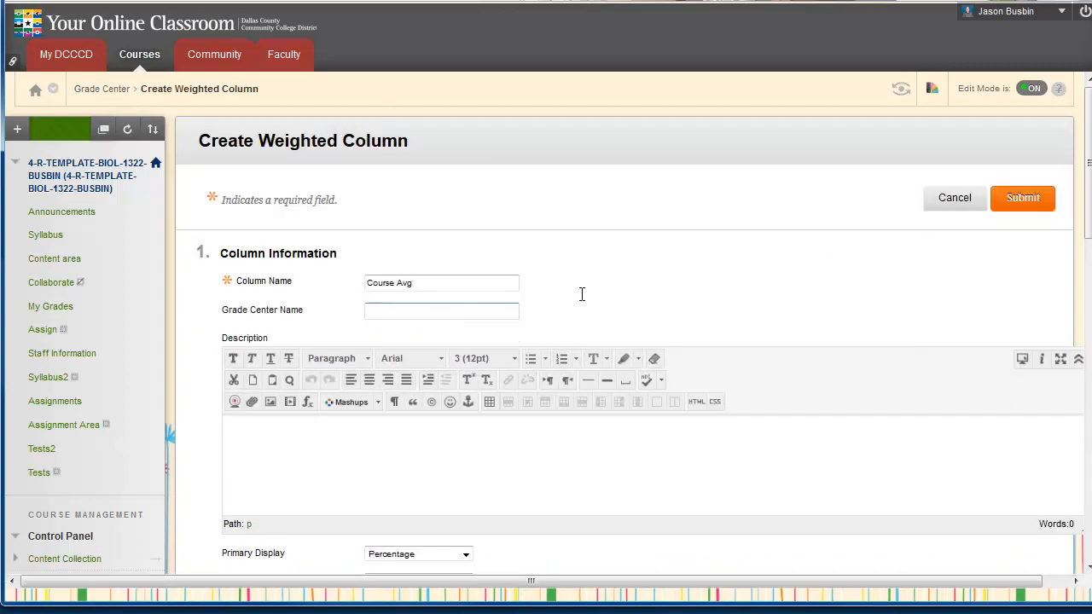
pyautogui.scroll(-7, 582, 294)
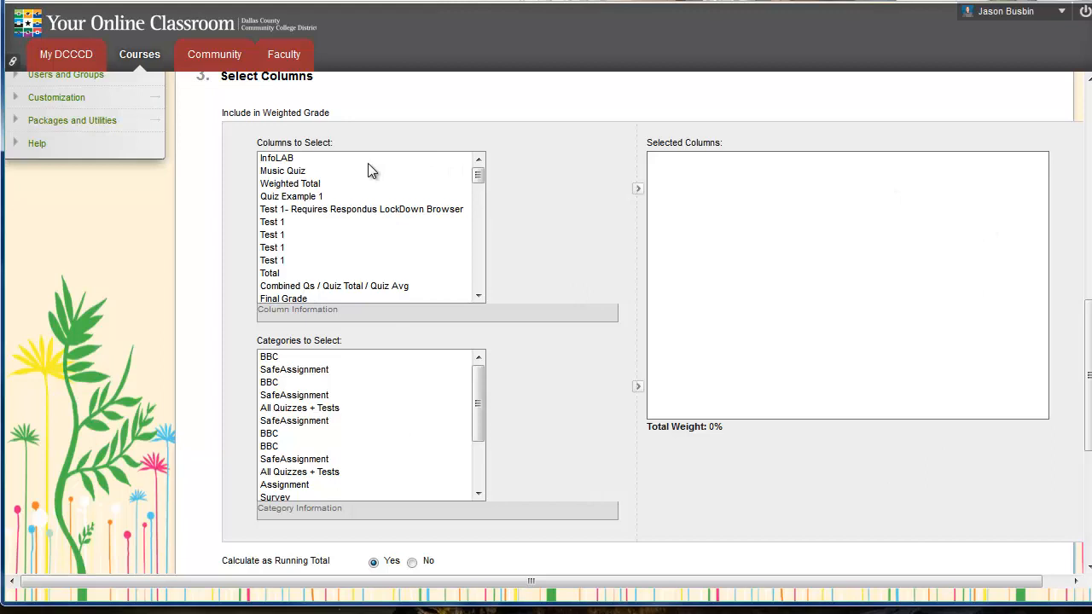
pyautogui.moveTo(285, 159); pyautogui.dragTo(278, 223)
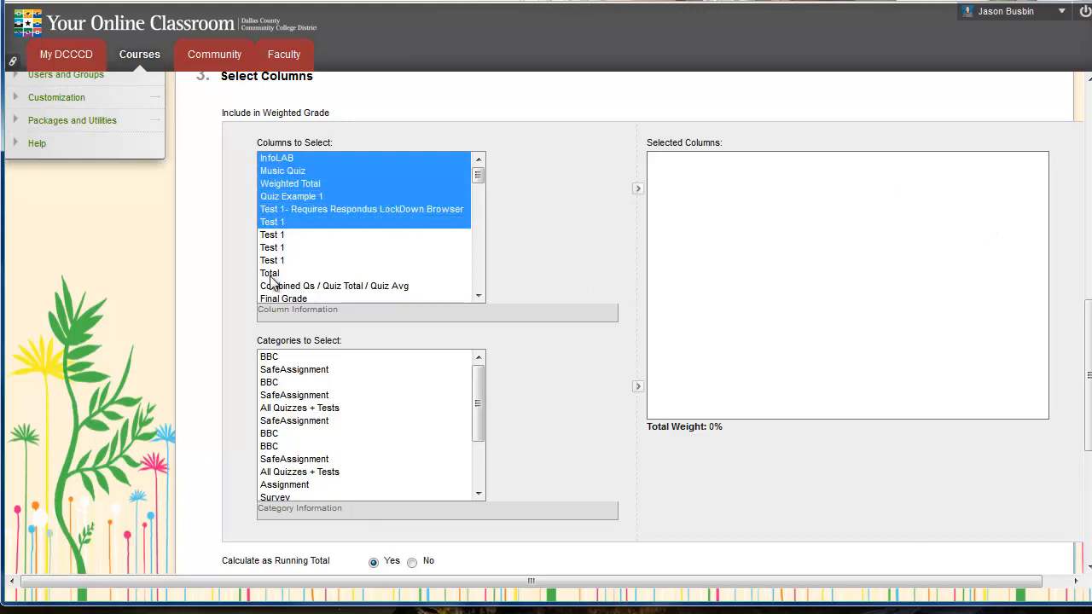
pyautogui.keyDown('shift'); pyautogui.click(272, 288); pyautogui.keyUp('shift')
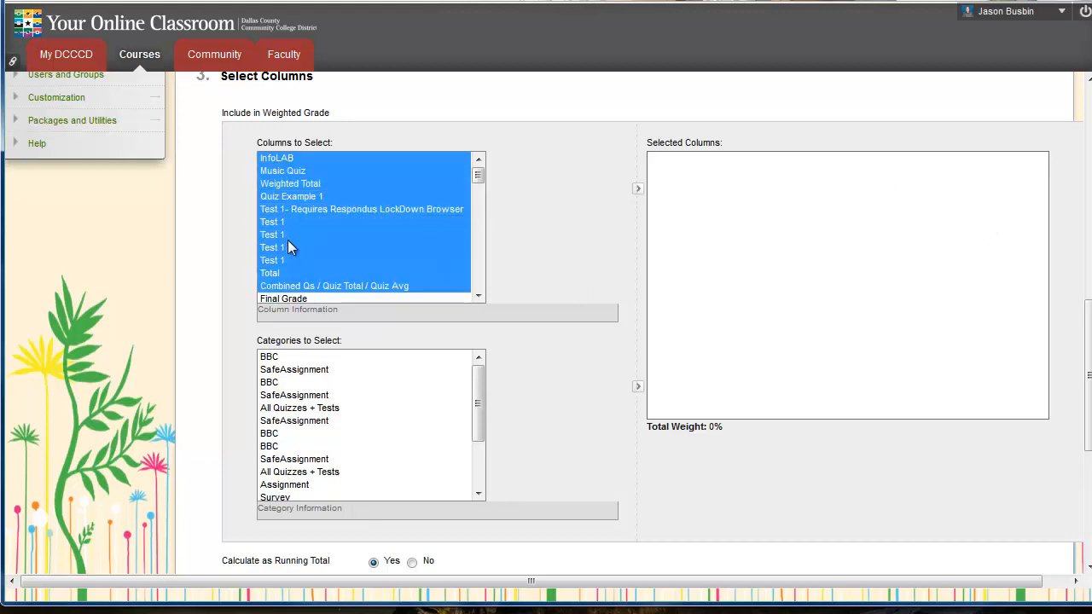
pyautogui.click(287, 235)
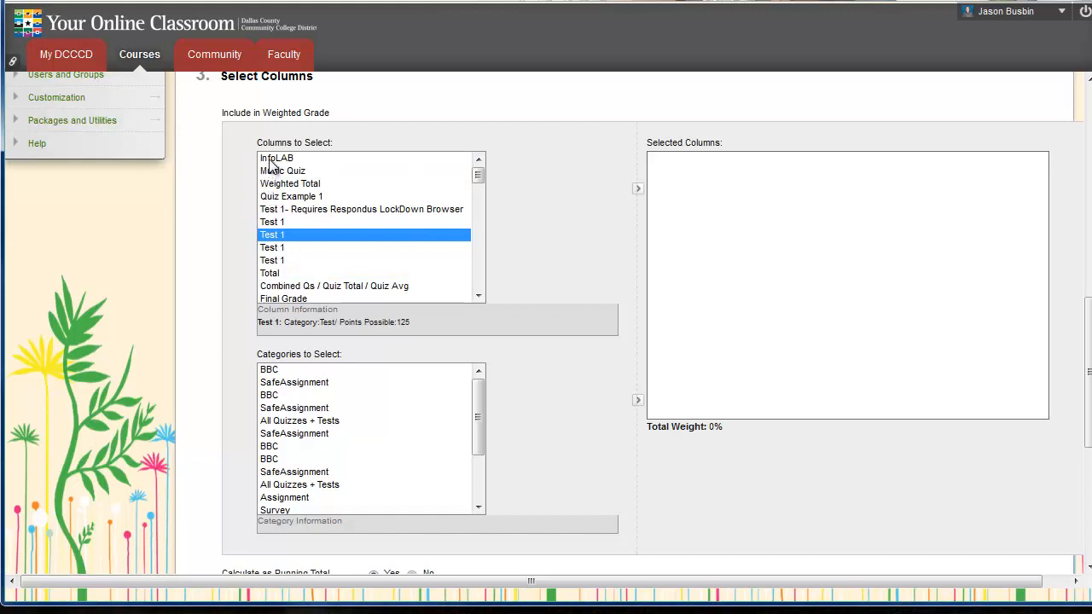
pyautogui.moveTo(272, 160); pyautogui.dragTo(273, 218)
pyautogui.moveTo(311, 221); pyautogui.dragTo(300, 270)
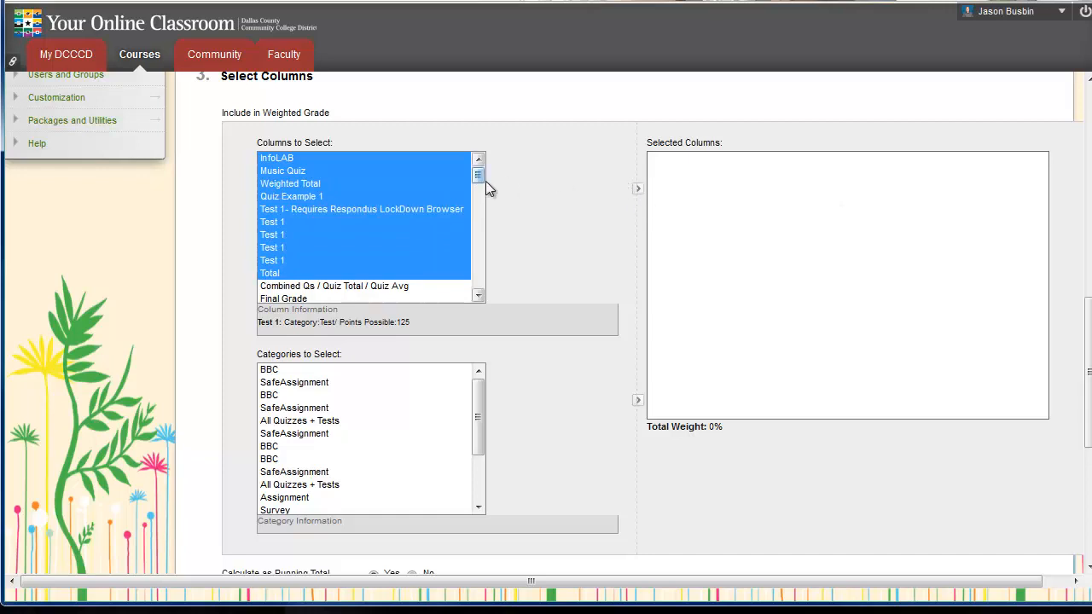
# - Add the columns t1, t2, t3 and t4 to the weighted grade's selected columns
pyautogui.moveTo(478, 177); pyautogui.dragTo(479, 253)
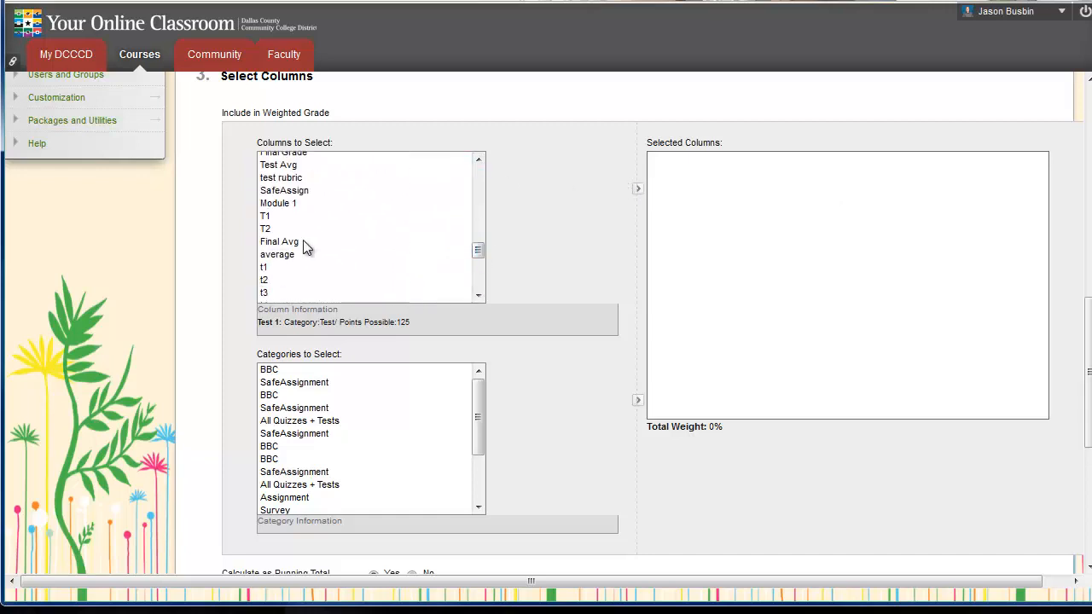
pyautogui.click(300, 269)
pyautogui.scroll(-2, 294, 256)
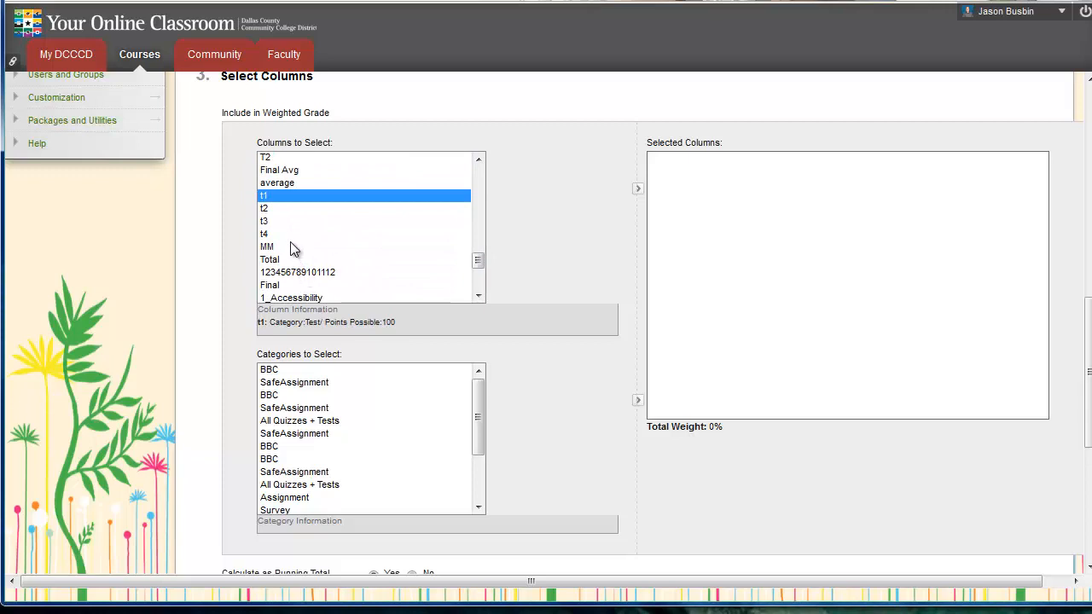
pyautogui.keyDown('shift'); pyautogui.click(346, 235); pyautogui.keyUp('shift')
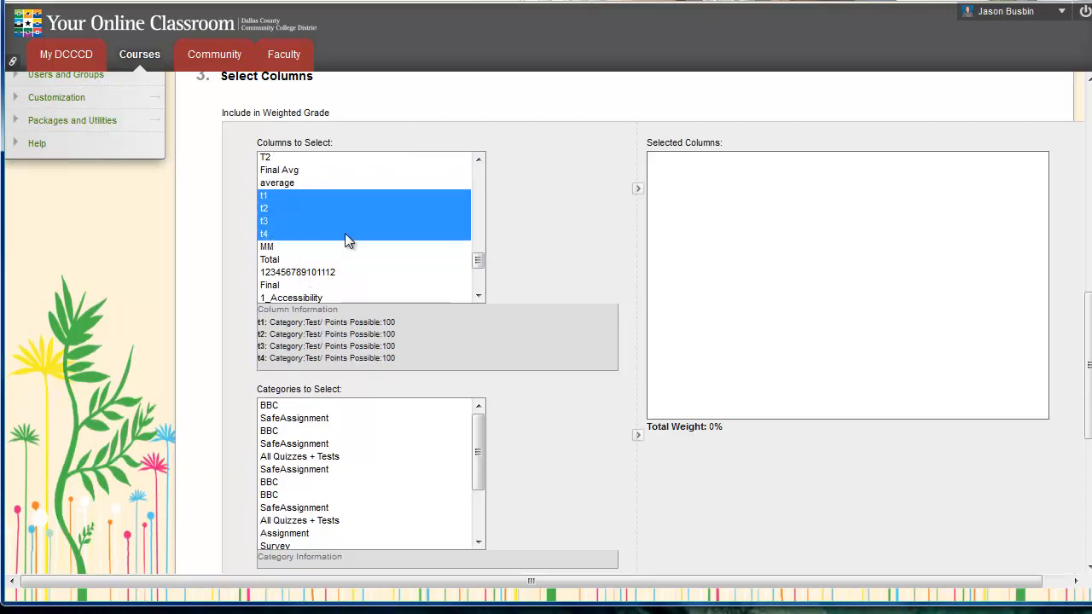
pyautogui.click(638, 188)
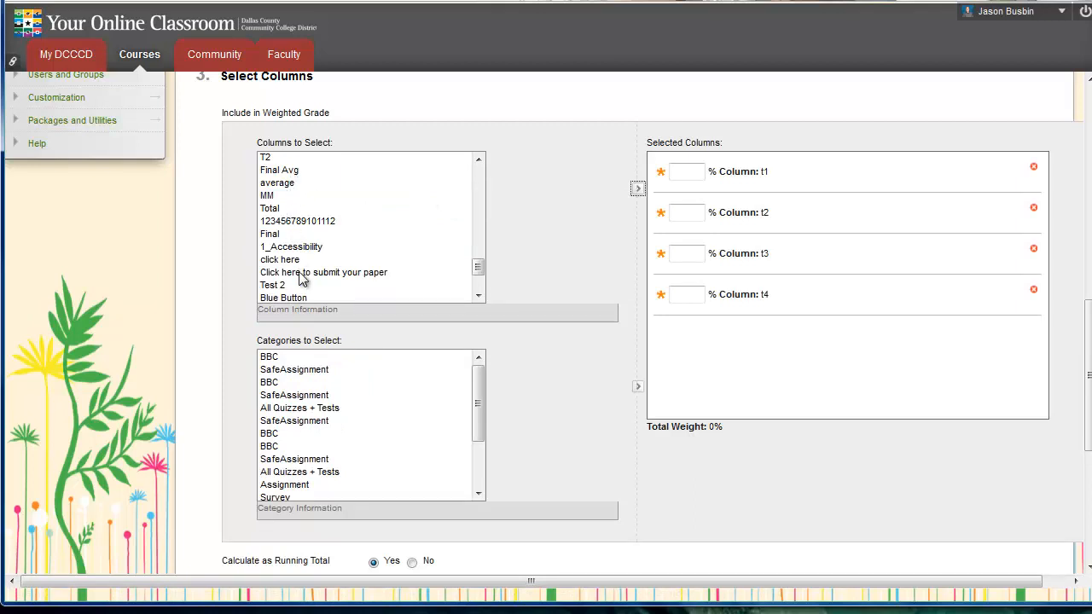
# - Add the "modules" and "assignment" columns to the weighted grade's selected columns
pyautogui.click(365, 272)
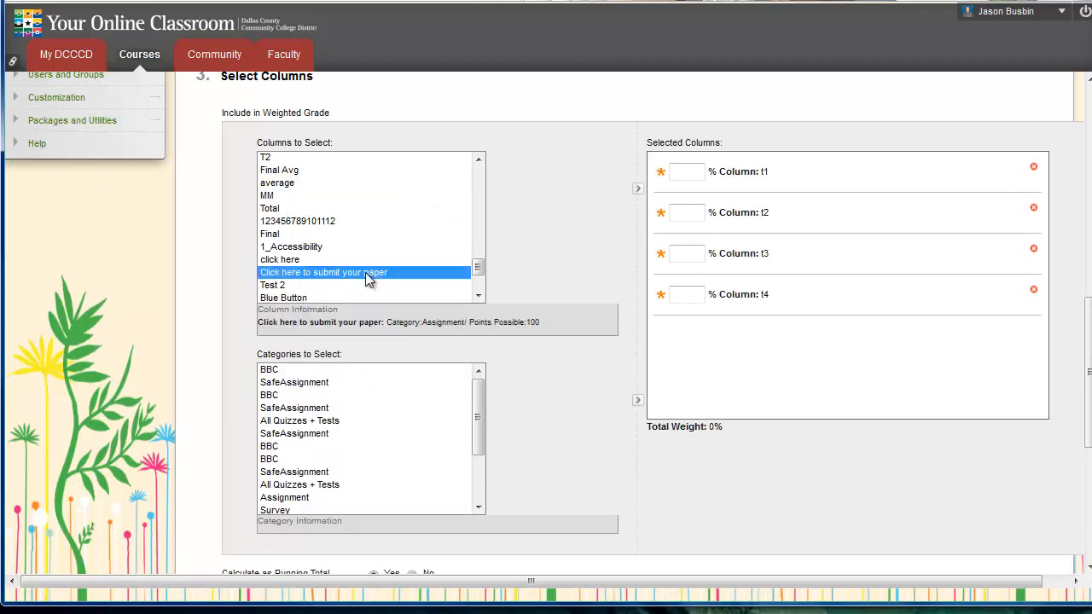
pyautogui.scroll(-2, 365, 272)
pyautogui.click(283, 271)
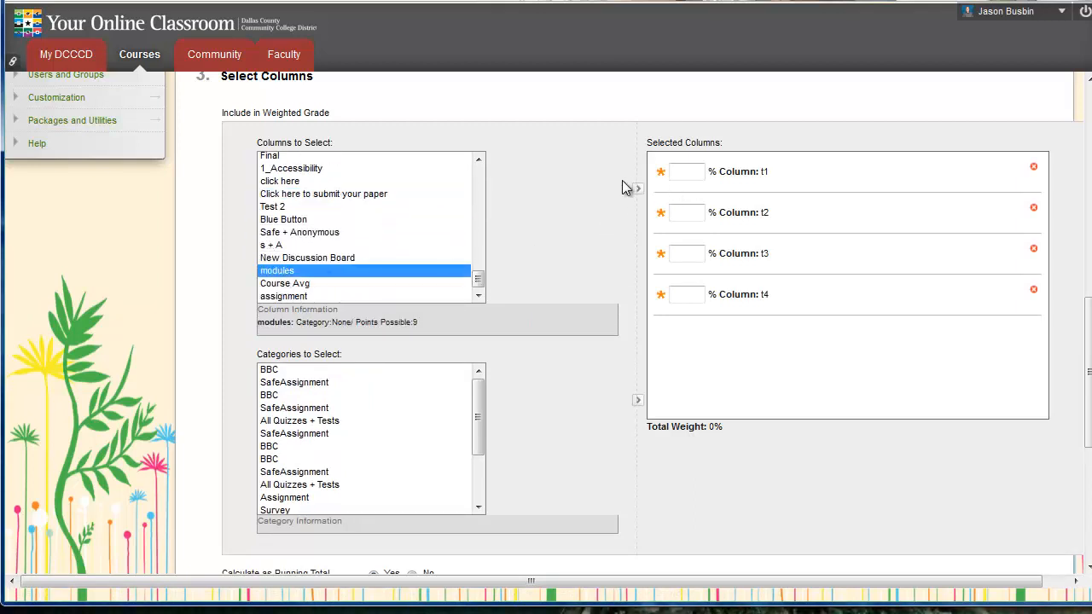
pyautogui.doubleClick(325, 271)
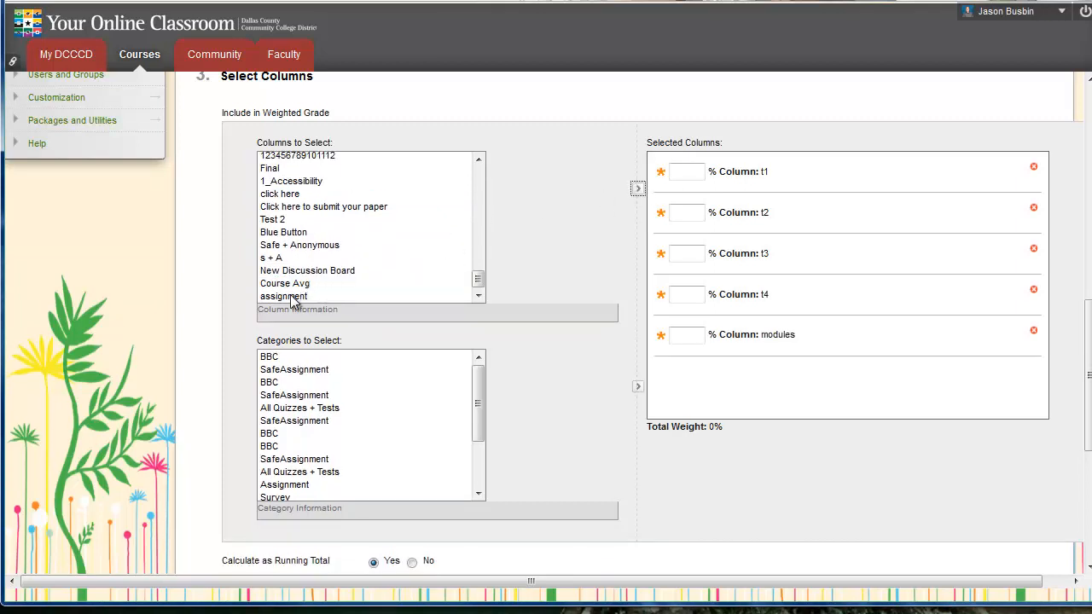
pyautogui.click(292, 296)
pyautogui.click(633, 193)
# - Add the "Final Exam" column to the weighted grade's selected columns
pyautogui.scroll(-2, 368, 243)
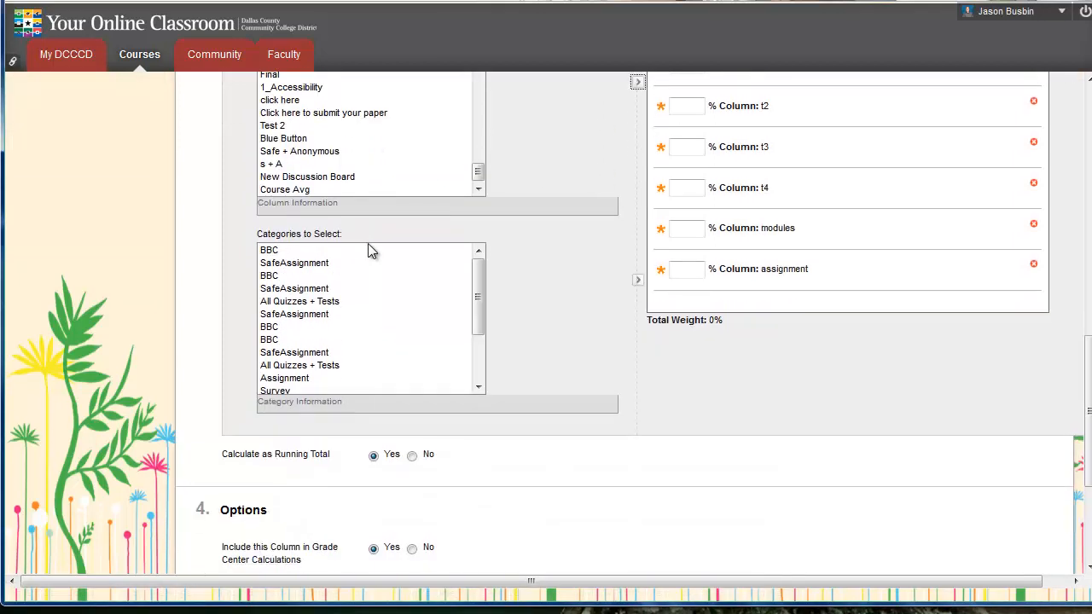
pyautogui.scroll(-2, 367, 248)
pyautogui.moveTo(478, 169); pyautogui.dragTo(481, 140)
pyautogui.scroll(1, 427, 141)
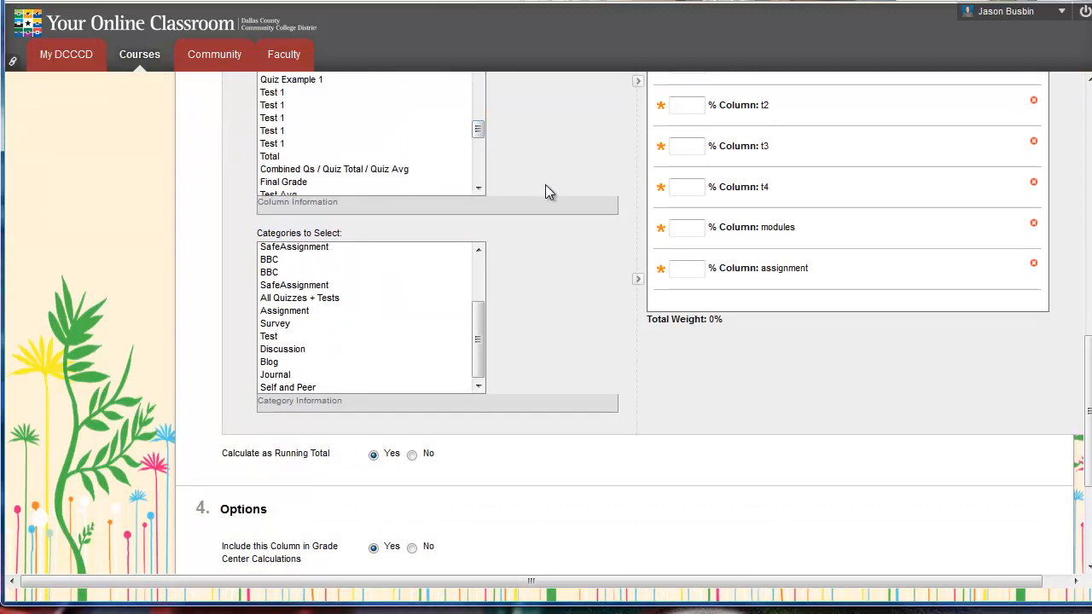
pyautogui.scroll(5, 545, 184)
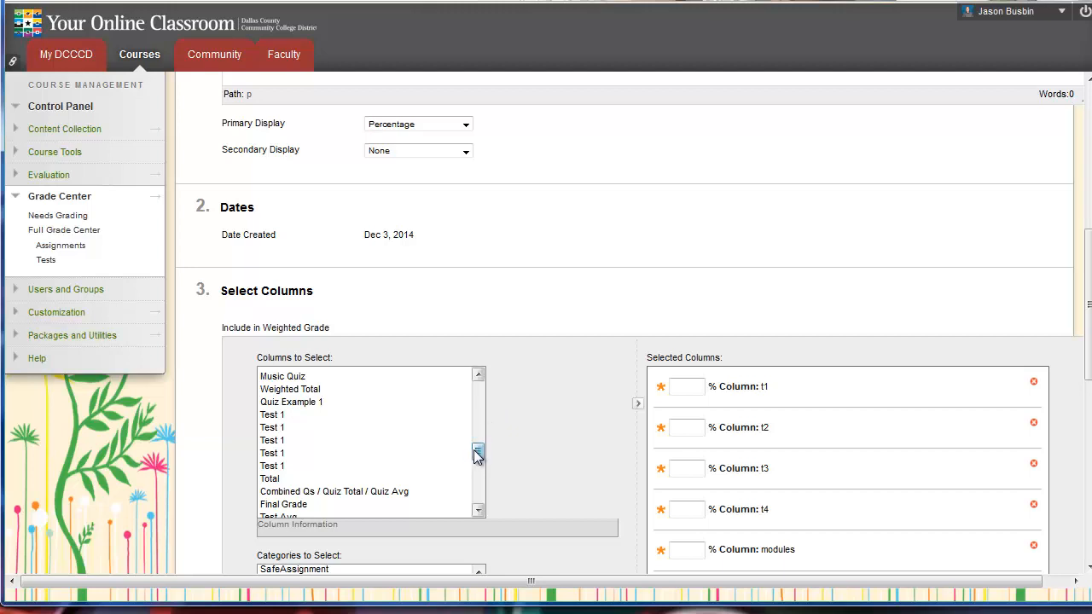
pyautogui.moveTo(478, 453); pyautogui.dragTo(481, 437)
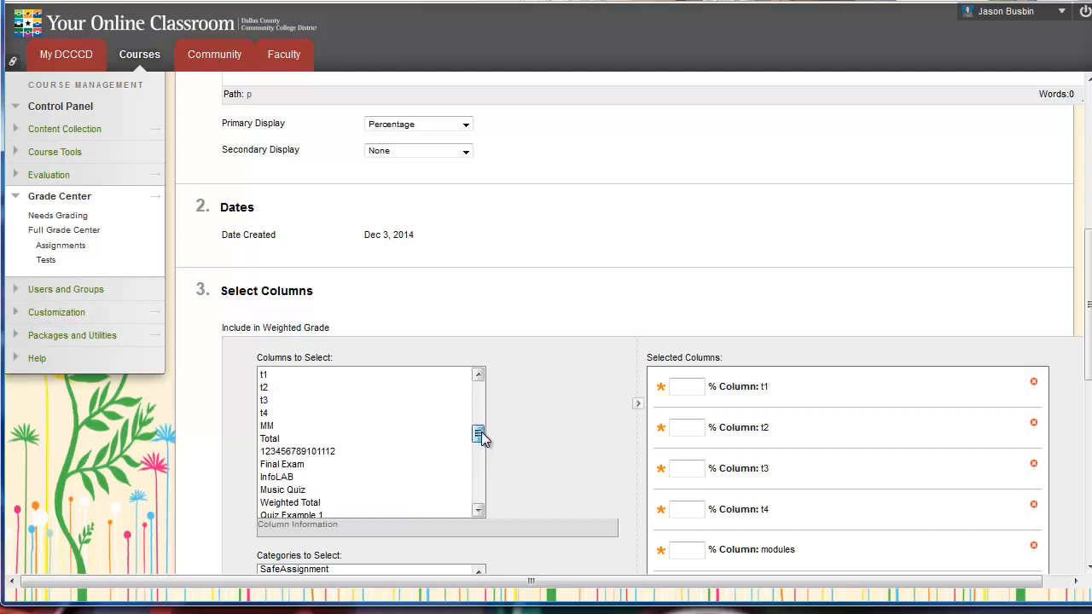
pyautogui.click(309, 466)
pyautogui.click(640, 404)
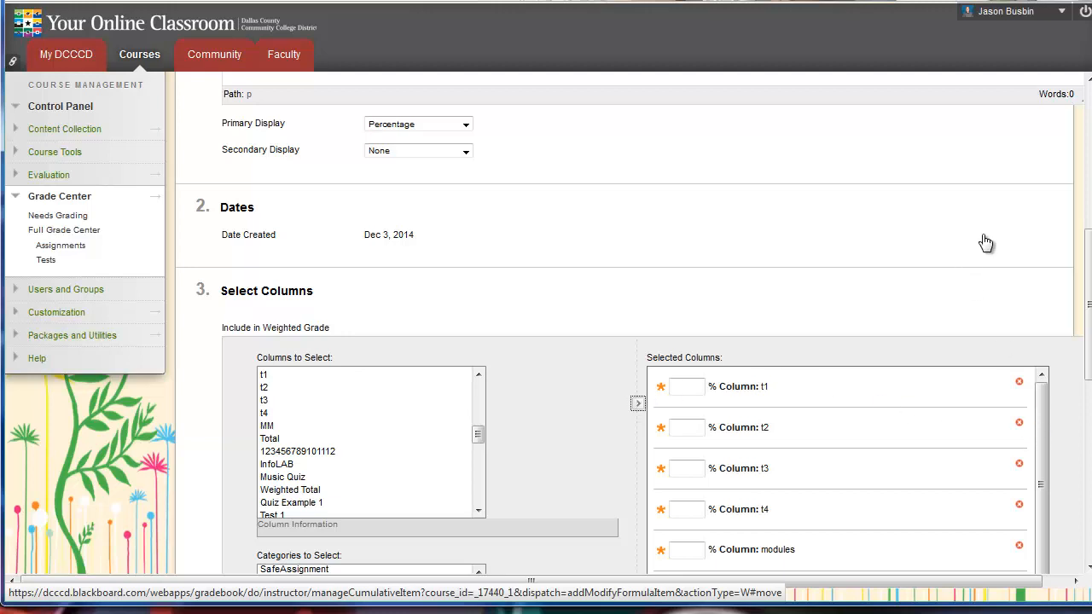
# - Set the weights of the selected columns to 10% for "assignment" and 20% for "modules"
pyautogui.scroll(-3, 987, 241)
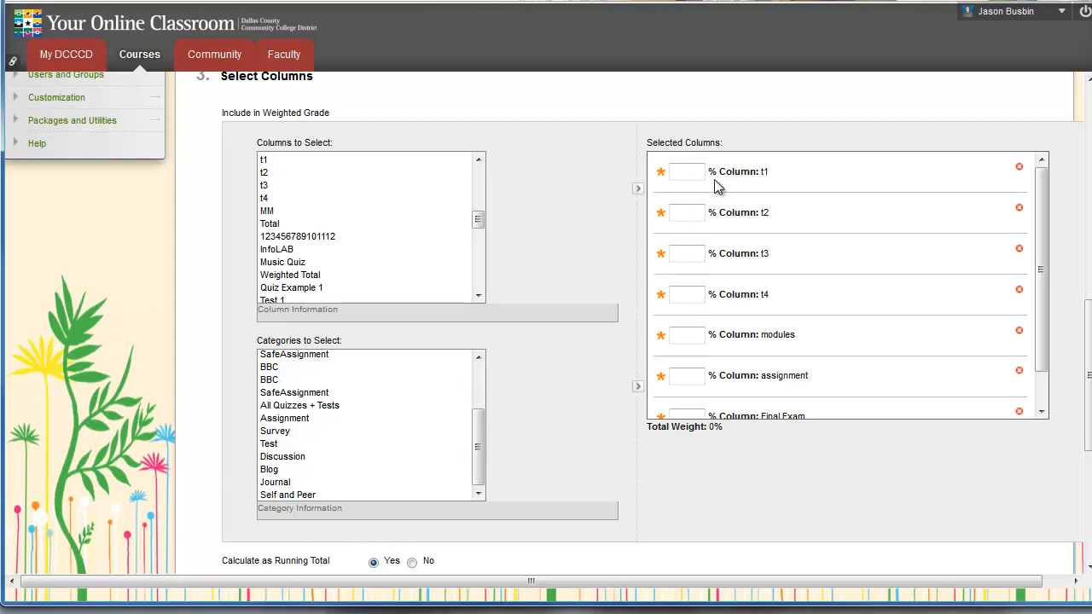
pyautogui.click(705, 375)
pyautogui.write('10')
pyautogui.click(688, 334)
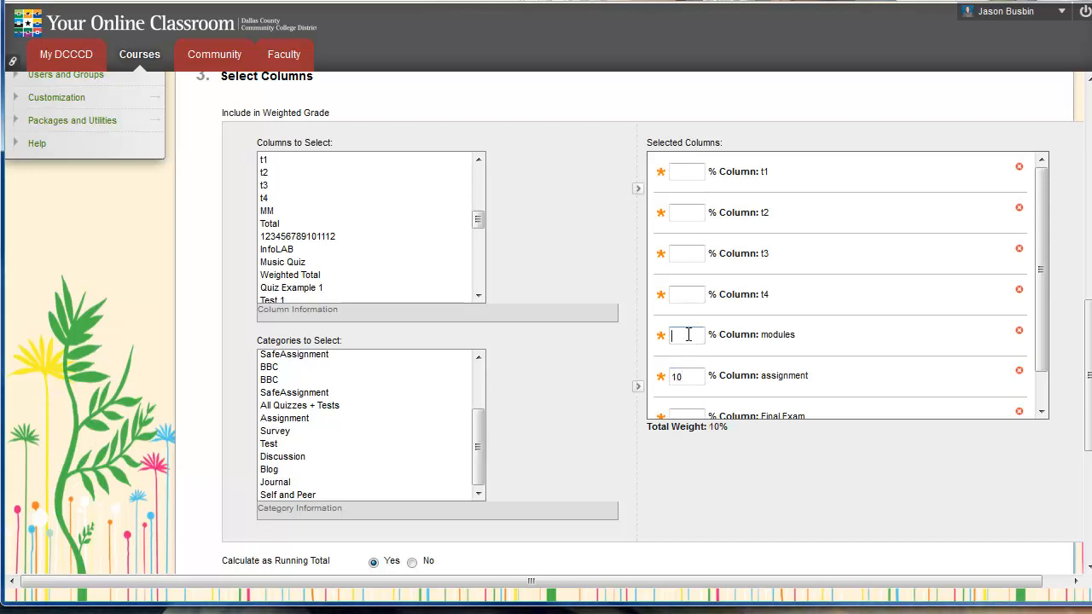
pyautogui.write('20')
# - Set the weight of each of the selected columns t4, t3, t2 and t1 to 5%
pyautogui.click(691, 304)
pyautogui.write('5')
pyautogui.click(701, 251)
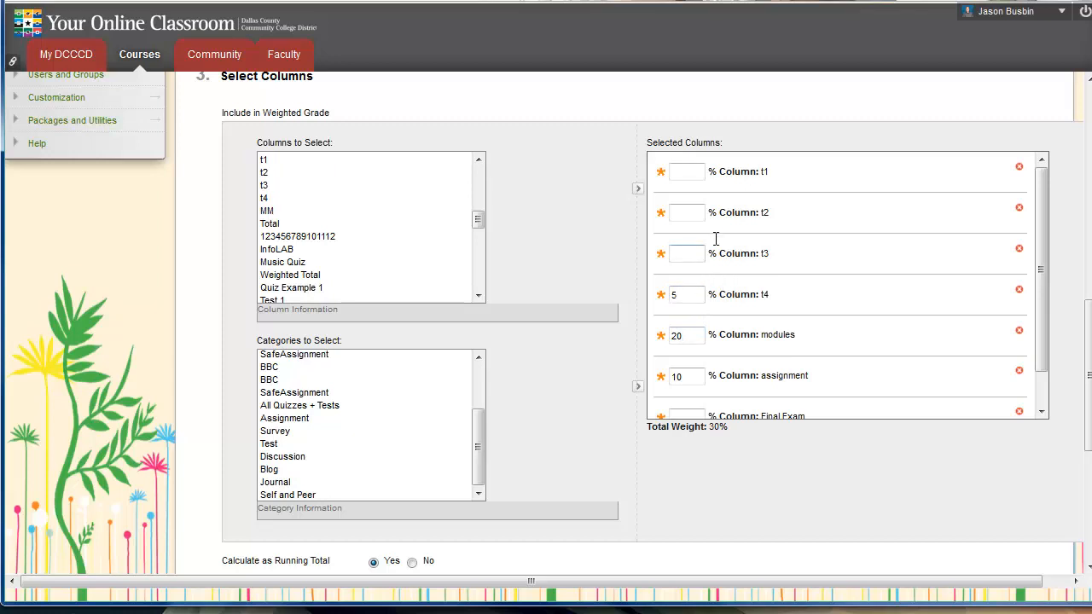
pyautogui.write('5')
pyautogui.click(698, 214)
pyautogui.click(695, 171)
pyautogui.write('5')
# - Set the weight of the selected "Final Exam" column to 50%
pyautogui.scroll(-3, 702, 275)
pyautogui.click(677, 343)
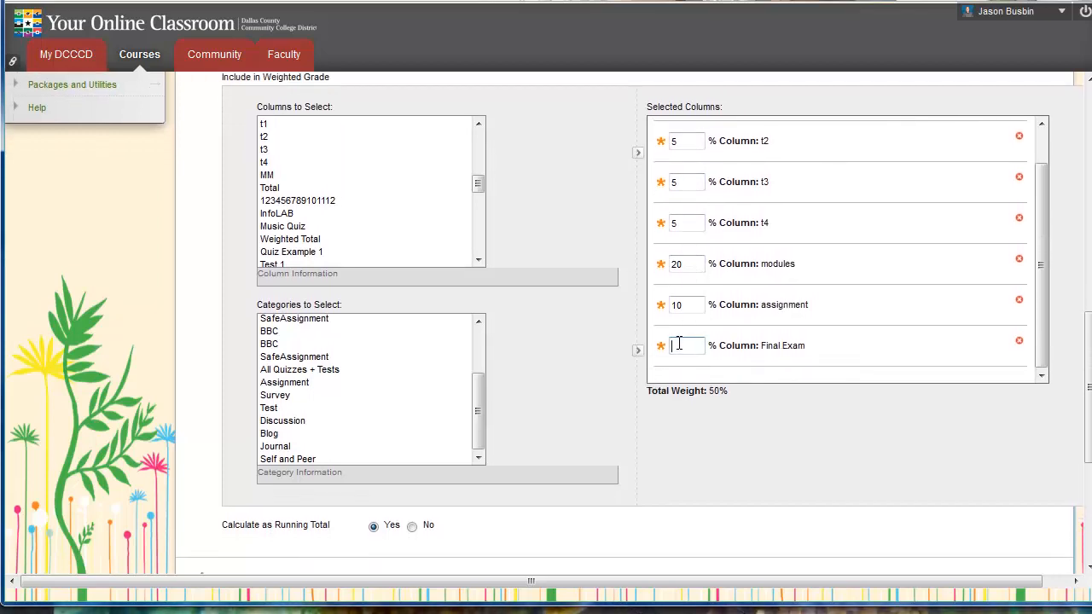
pyautogui.write('50')
pyautogui.click(745, 368)
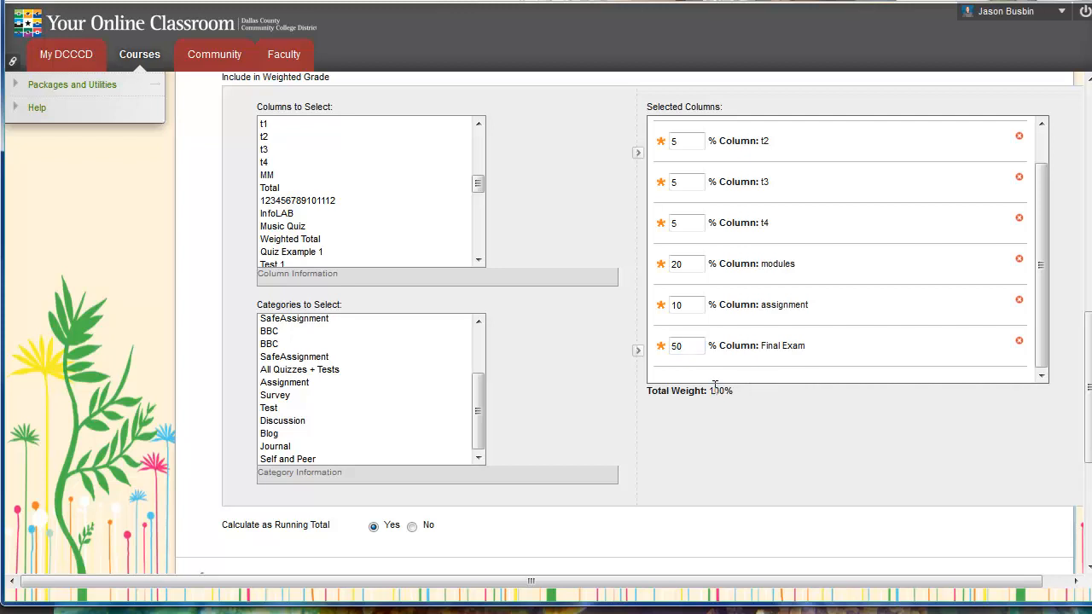
# - Discard the new weighted column and return to the Full Grade Center
pyautogui.moveTo(733, 391); pyautogui.dragTo(650, 385)
pyautogui.scroll(-3, 991, 434)
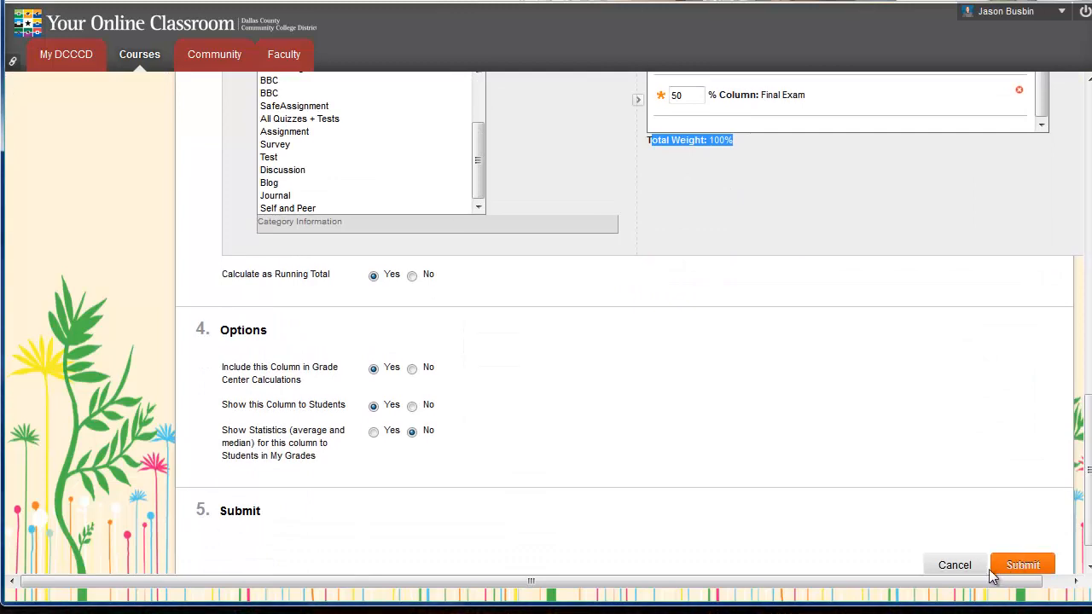
pyautogui.click(938, 565)
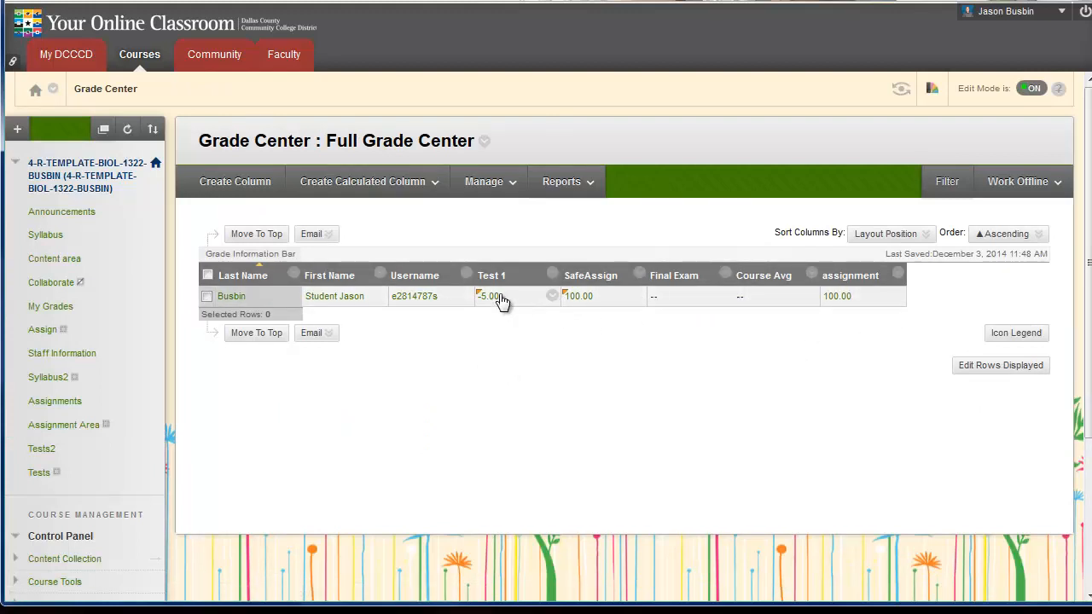
pyautogui.click(658, 302)
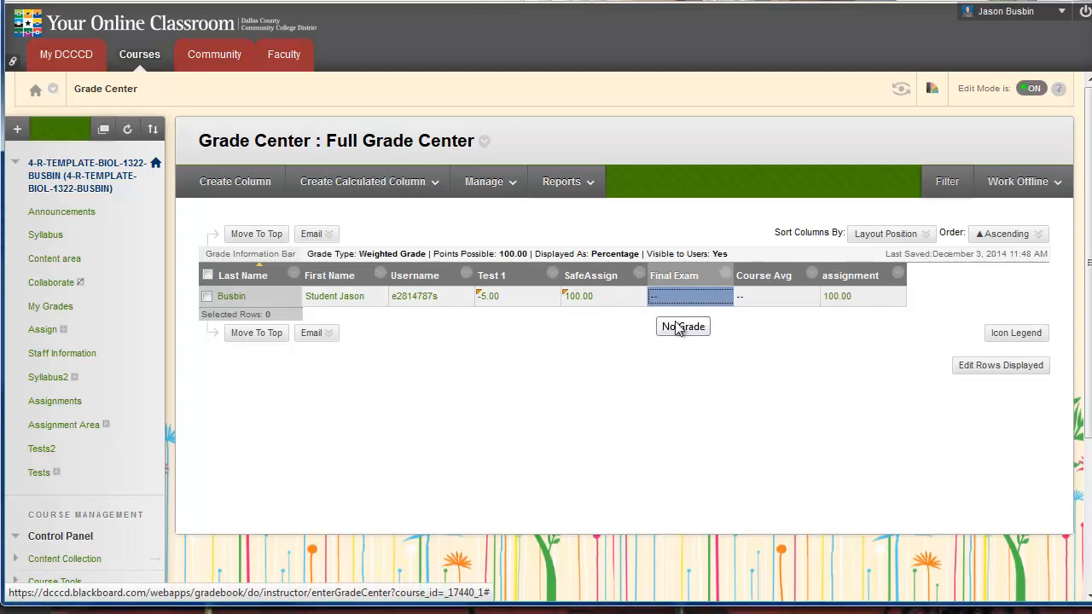
pyautogui.click(722, 344)
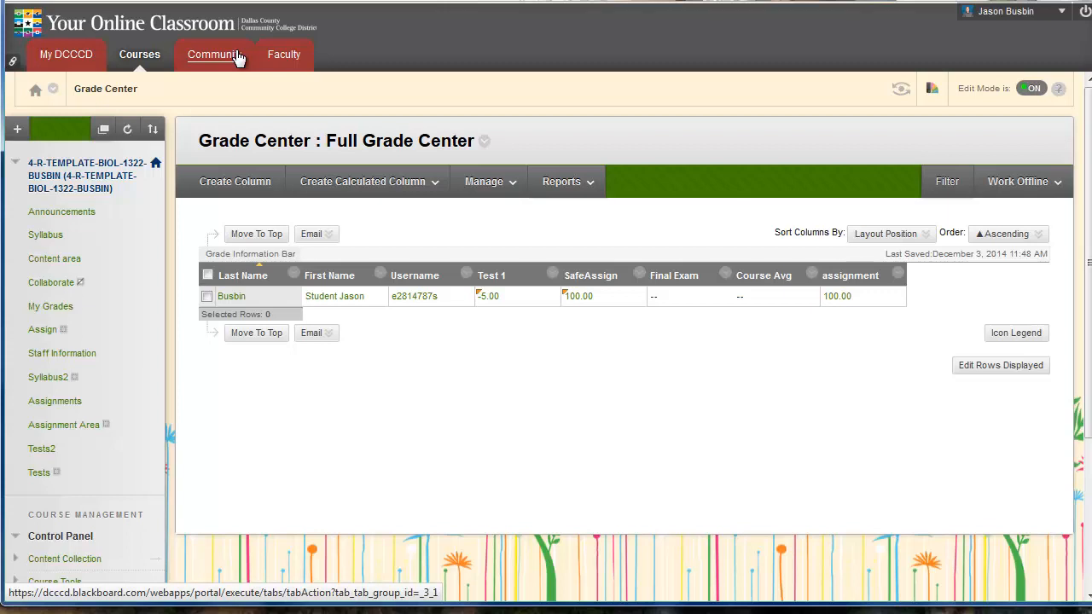
pyautogui.click(1032, 187)
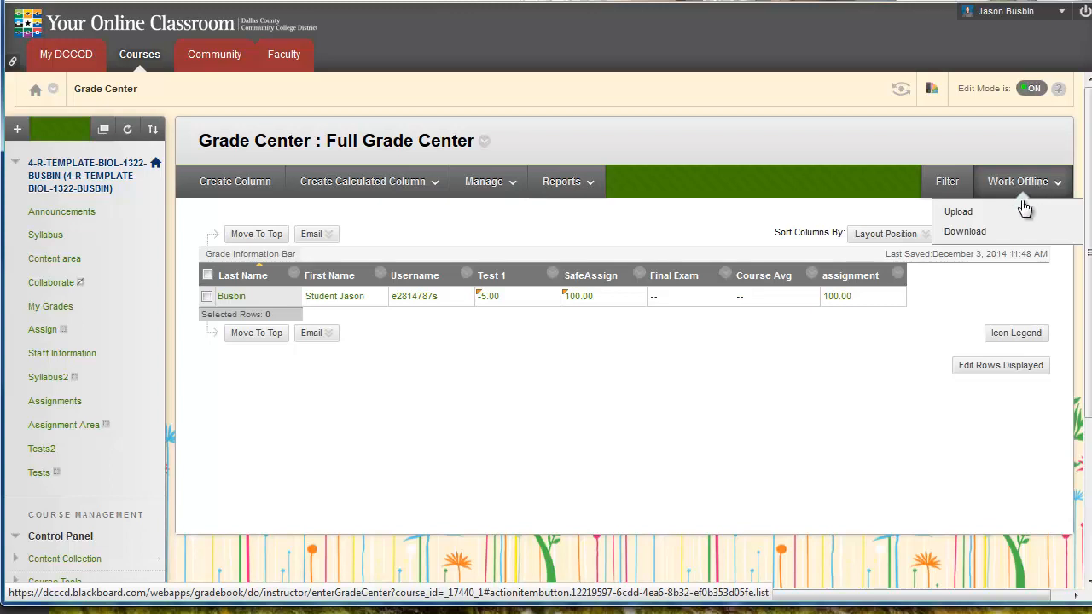
pyautogui.click(968, 234)
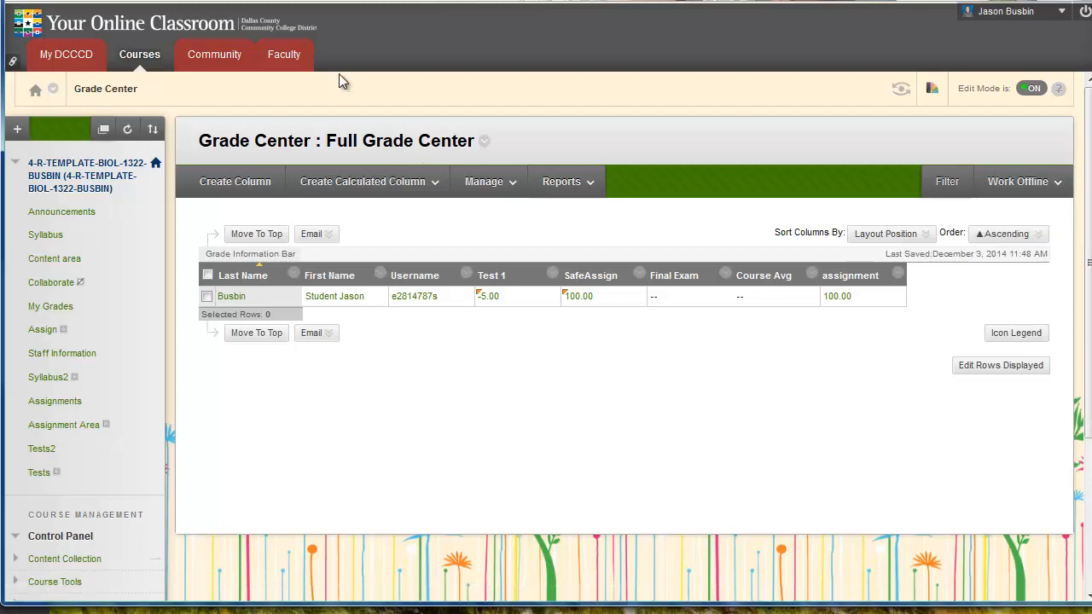